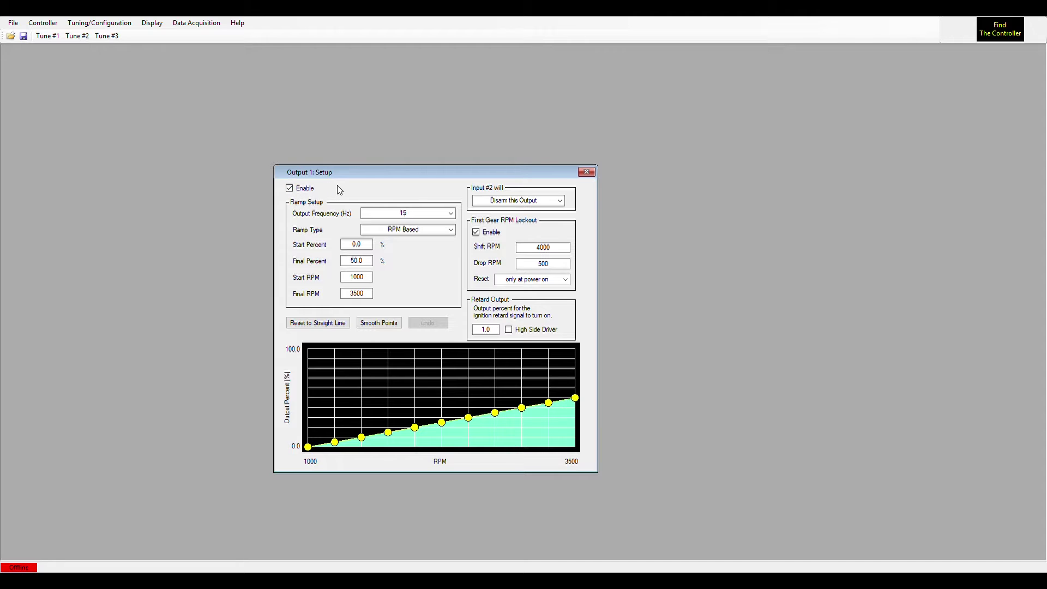
Step: Move the Output 1: Setup dialog up and to the left on screen
{"action": "left_click_drag", "start_coordinate": [339, 175], "coordinate": [302, 156]}
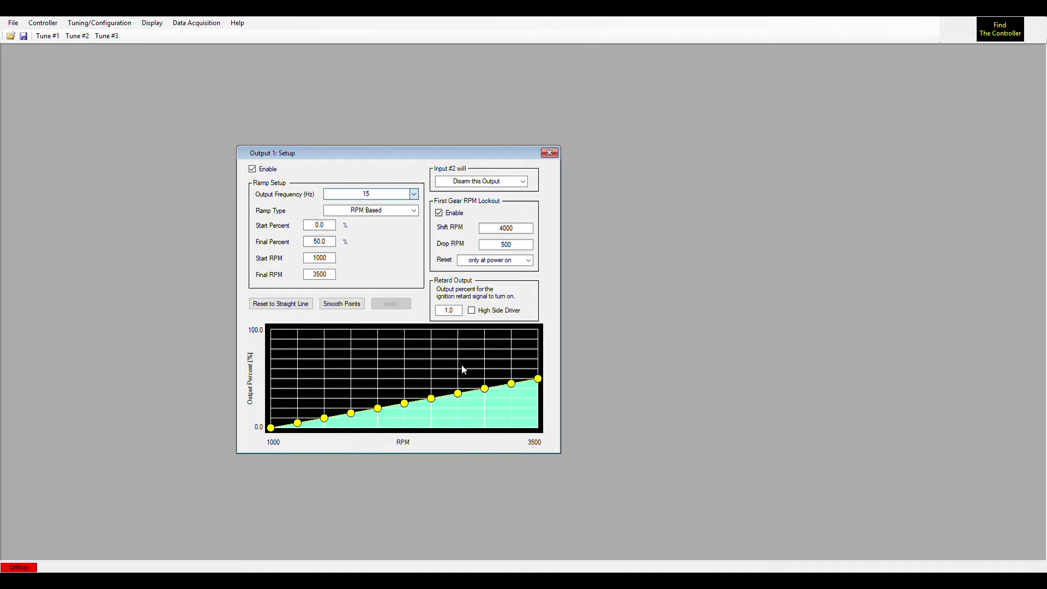
Step: Change Output 1's output frequency from 15 Hz to 20 Hz
{"action": "key", "text": "Tab"}
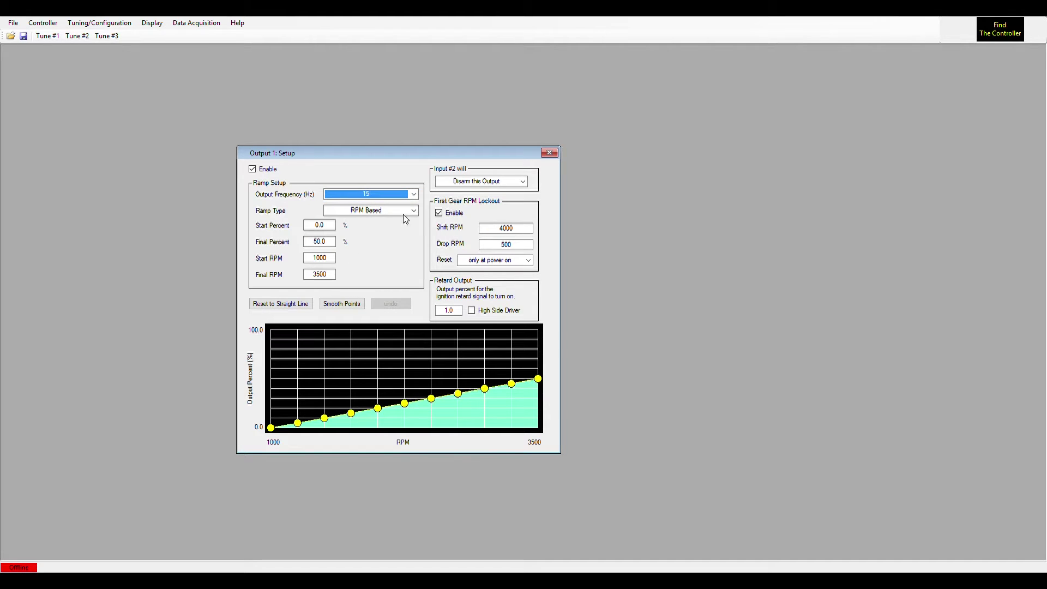
{"action": "left_click", "coordinate": [374, 197]}
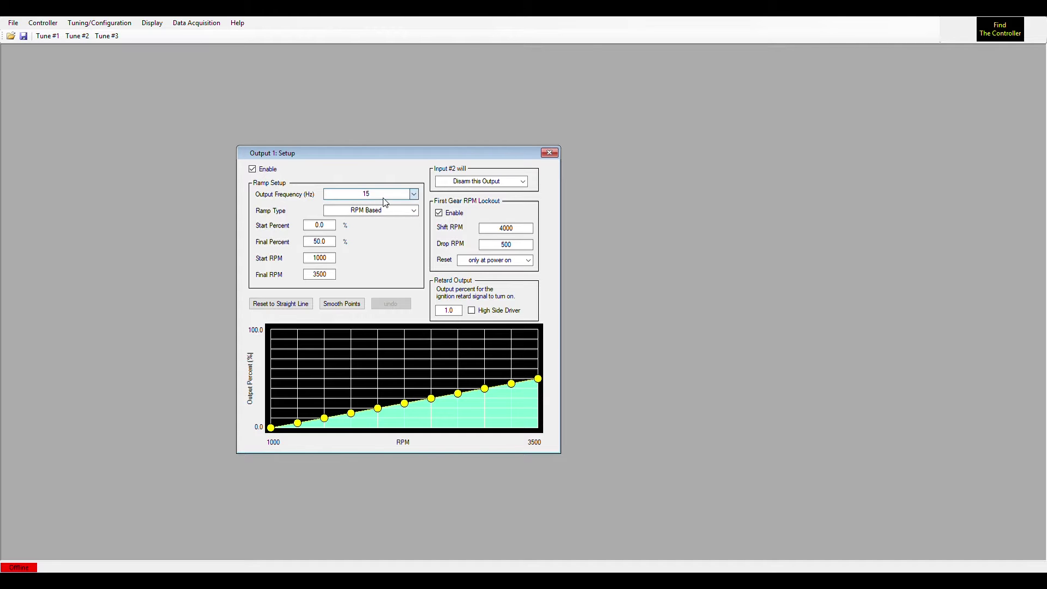
{"action": "key", "text": "Down"}
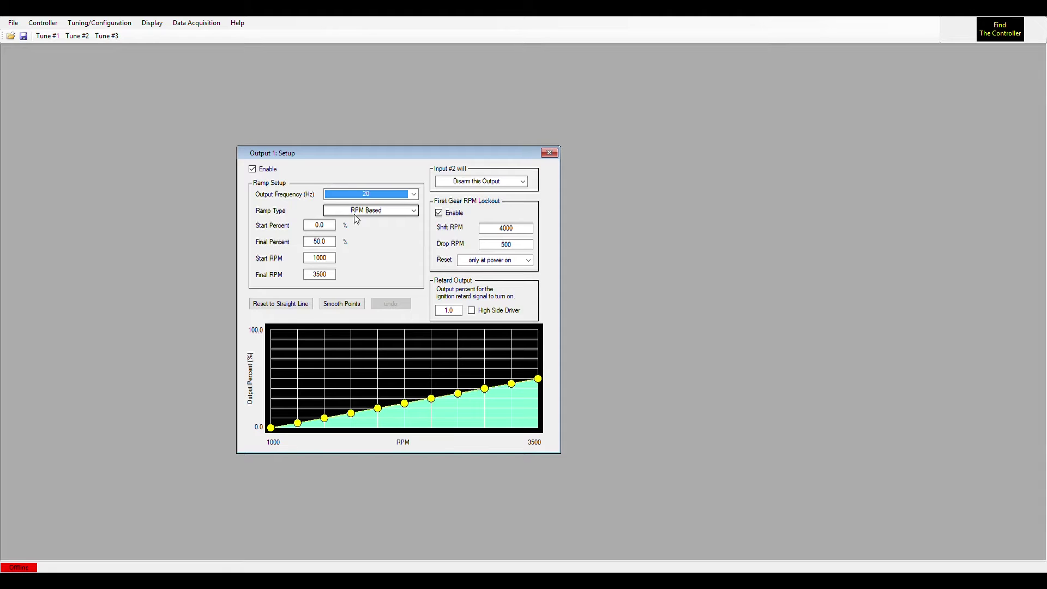
Step: Set Final RPM to 6500 and Final Percent to 100.0, then reset the ramp to a straight line
{"action": "left_click", "coordinate": [322, 277]}
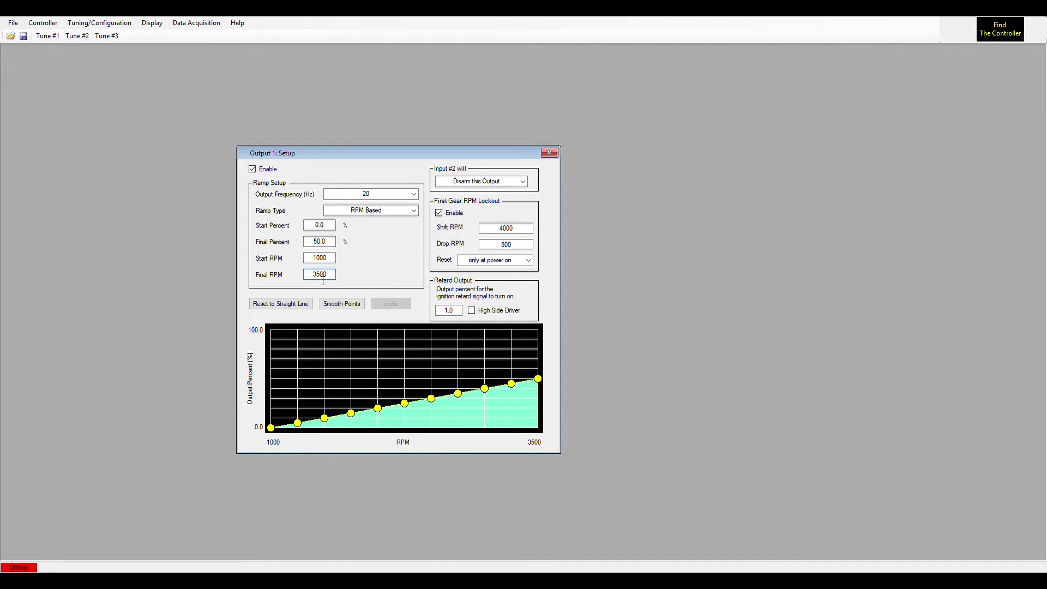
{"action": "key", "text": "BackSpace"}
{"action": "type", "text": "6"}
{"action": "double_click", "coordinate": [334, 246]}
{"action": "type", "text": "100"}
{"action": "key", "text": "Tab"}
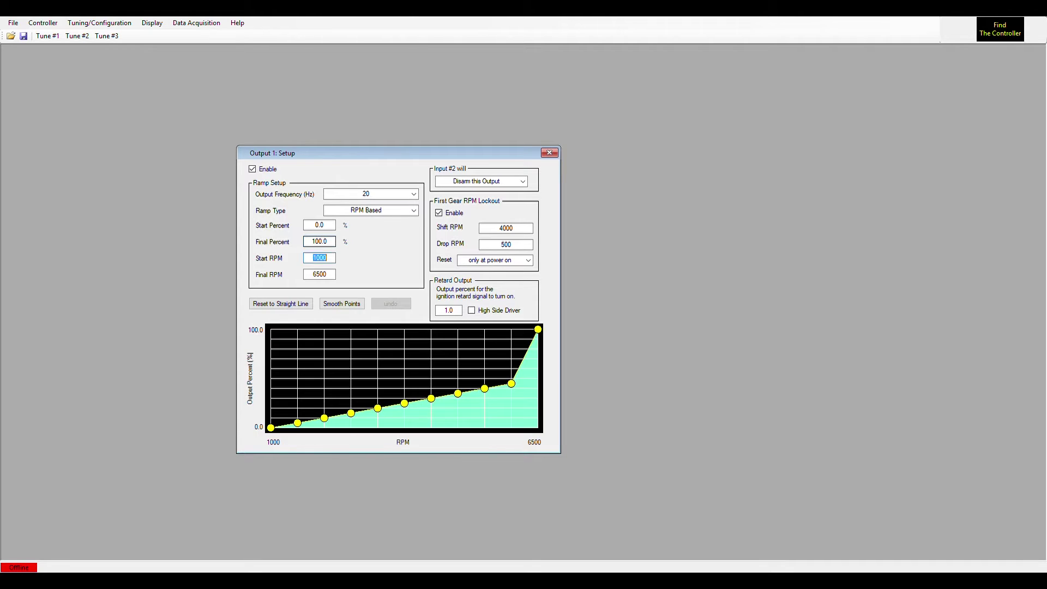
{"action": "left_click", "coordinate": [280, 309]}
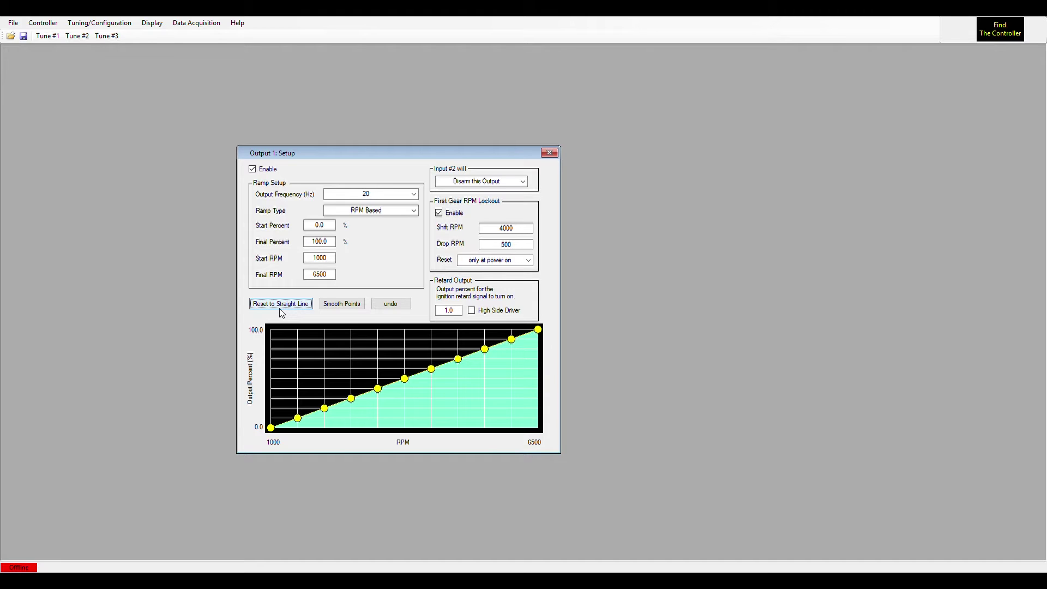
{"action": "mouse_move", "coordinate": [537, 333]}
Step: Make the ramp Time Based with Start Percent 30.0, reset to a straight line up to 100%
{"action": "left_click", "coordinate": [381, 213]}
{"action": "key", "text": "Down"}
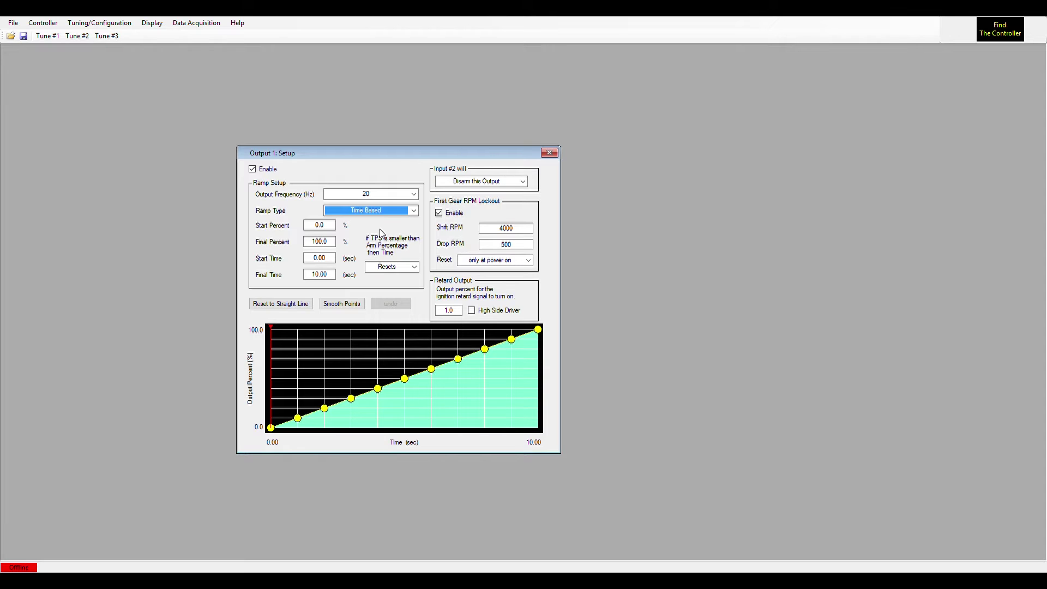
{"action": "left_click", "coordinate": [332, 234]}
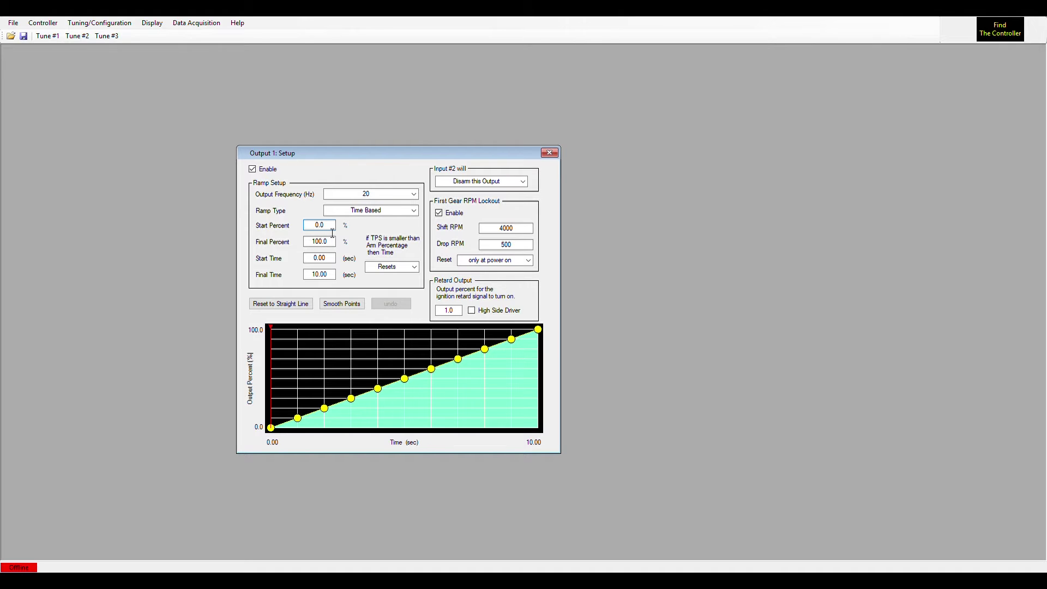
{"action": "left_click_drag", "start_coordinate": [332, 233], "coordinate": [299, 234]}
{"action": "type", "text": "30"}
{"action": "key", "text": "Tab"}
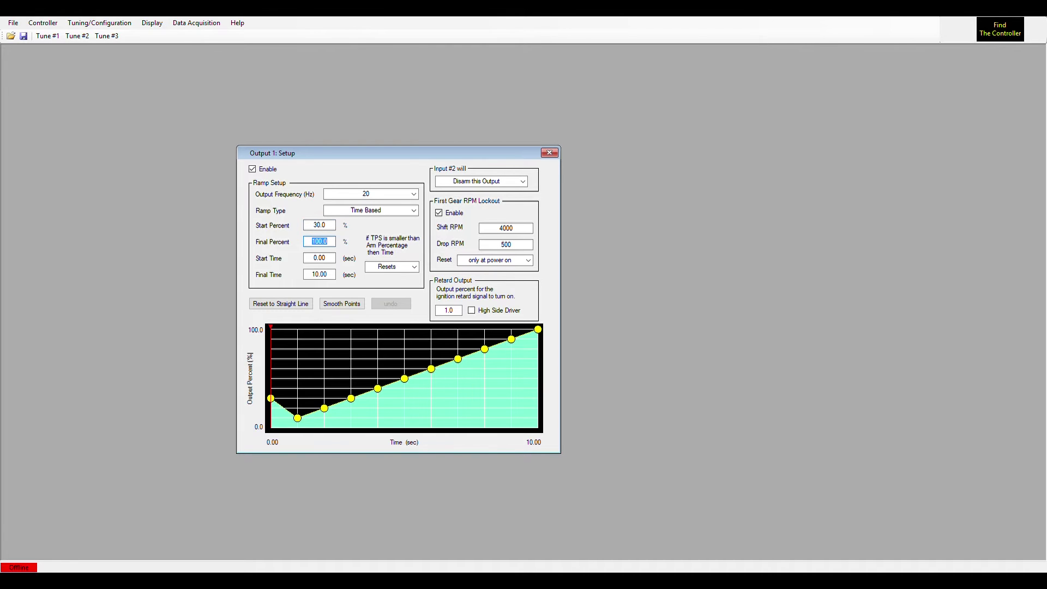
{"action": "left_click", "coordinate": [289, 304]}
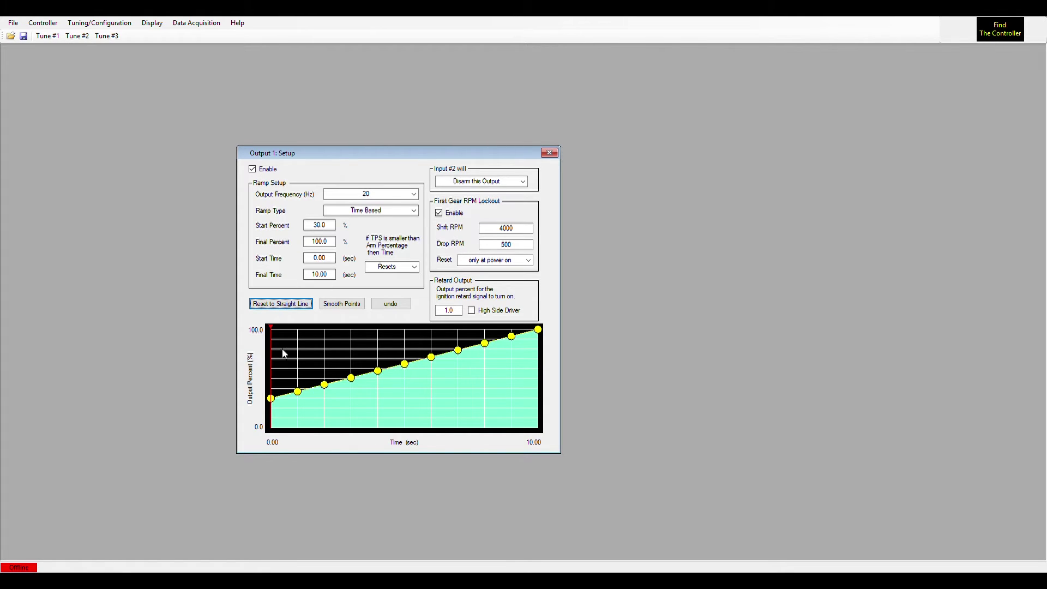
Step: Set the ramp's Start Time to 0.10 seconds and Final Time to 3.00 seconds
{"action": "left_click", "coordinate": [331, 259]}
{"action": "key", "text": "BackSpace"}
{"action": "key", "text": "BackSpace"}
{"action": "type", "text": "1"}
{"action": "key", "text": "Tab"}
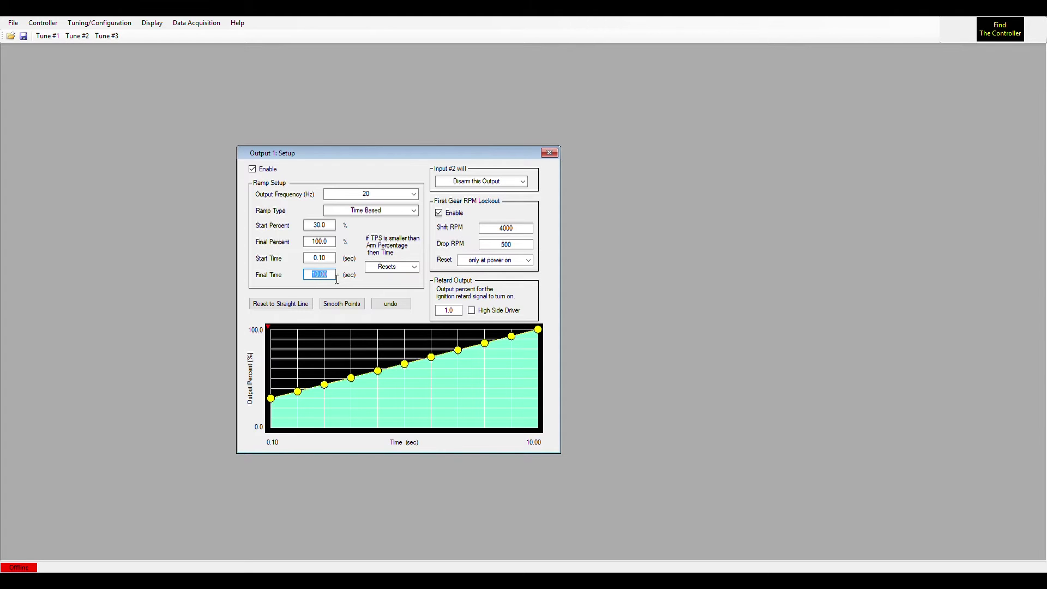
{"action": "type", "text": "3"}
{"action": "key", "text": "Tab"}
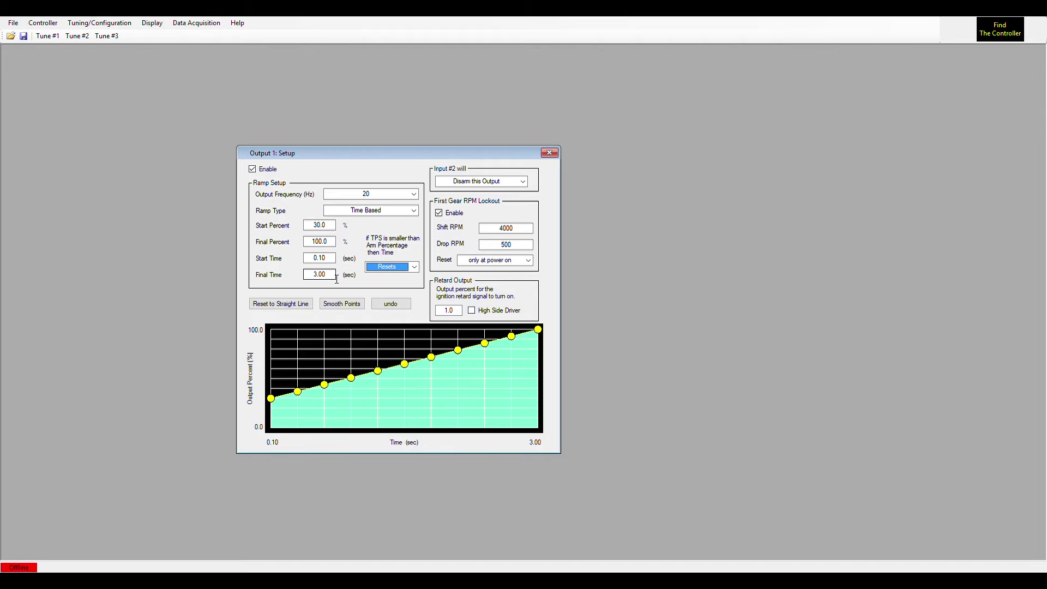
Step: Switch the ramp to Throttle Position Based, running 30–100% between 50.0 and 100.0 TPS
{"action": "left_click", "coordinate": [369, 212]}
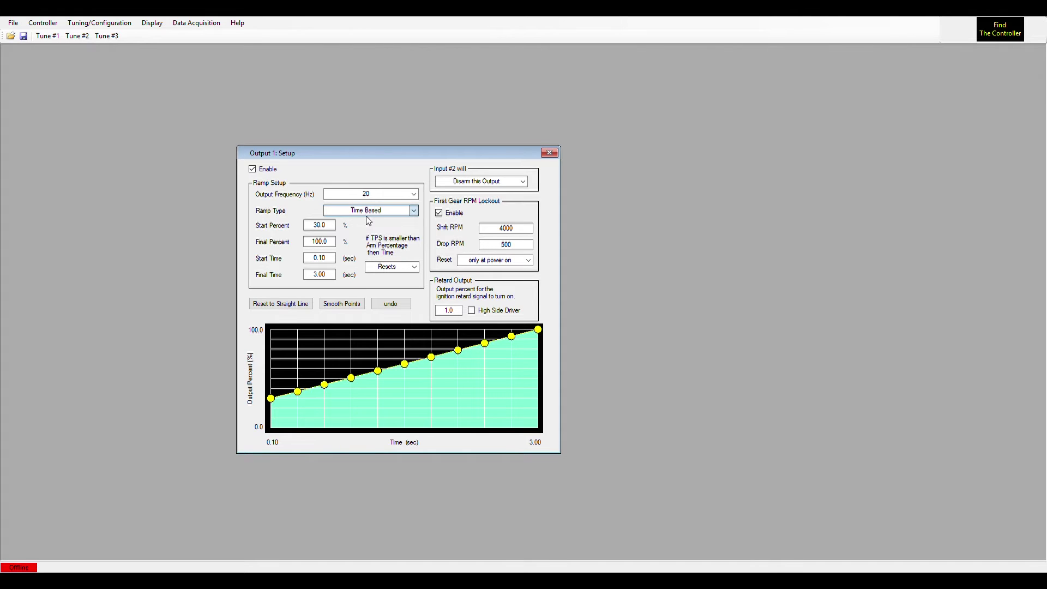
{"action": "left_click", "coordinate": [368, 243]}
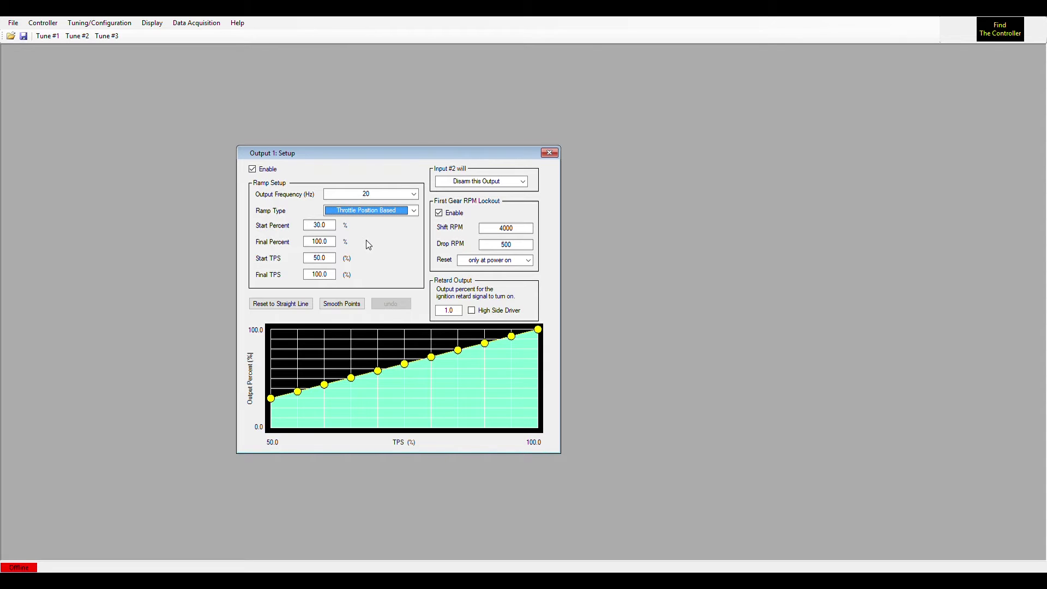
{"action": "left_click", "coordinate": [316, 262]}
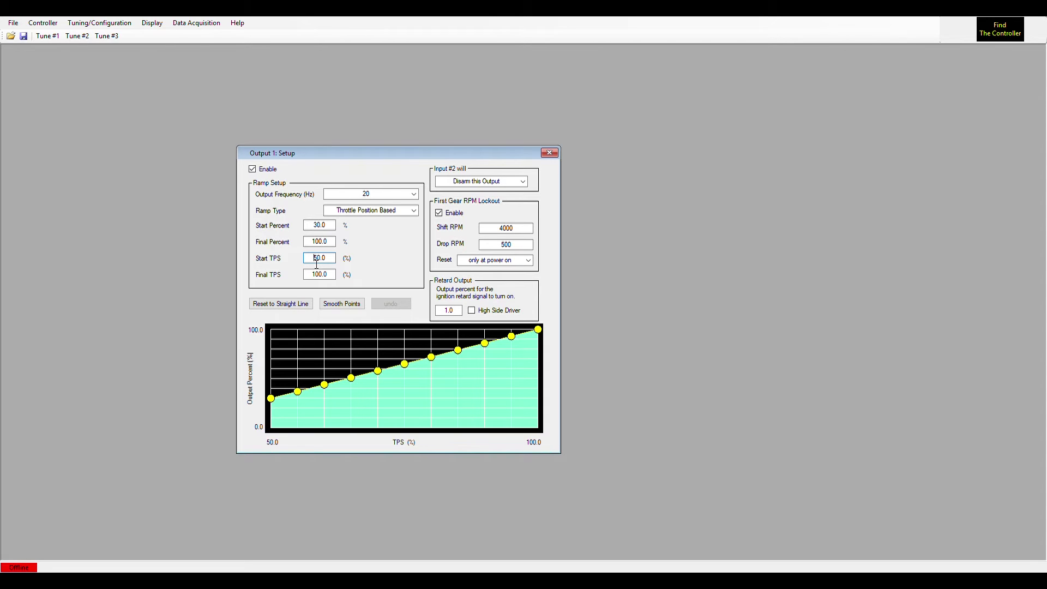
{"action": "left_click", "coordinate": [334, 227]}
{"action": "mouse_move", "coordinate": [409, 369]}
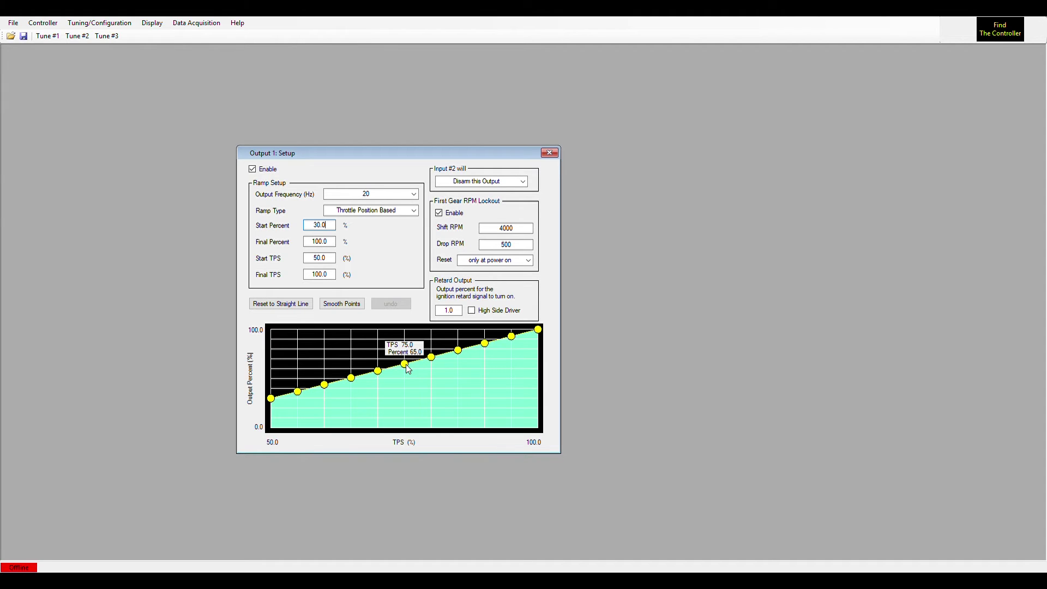
Step: Change the Ramp Type to Pressure Based, spanning 10.00 to 20.00 psi
{"action": "left_click", "coordinate": [383, 216]}
{"action": "key", "text": "Down"}
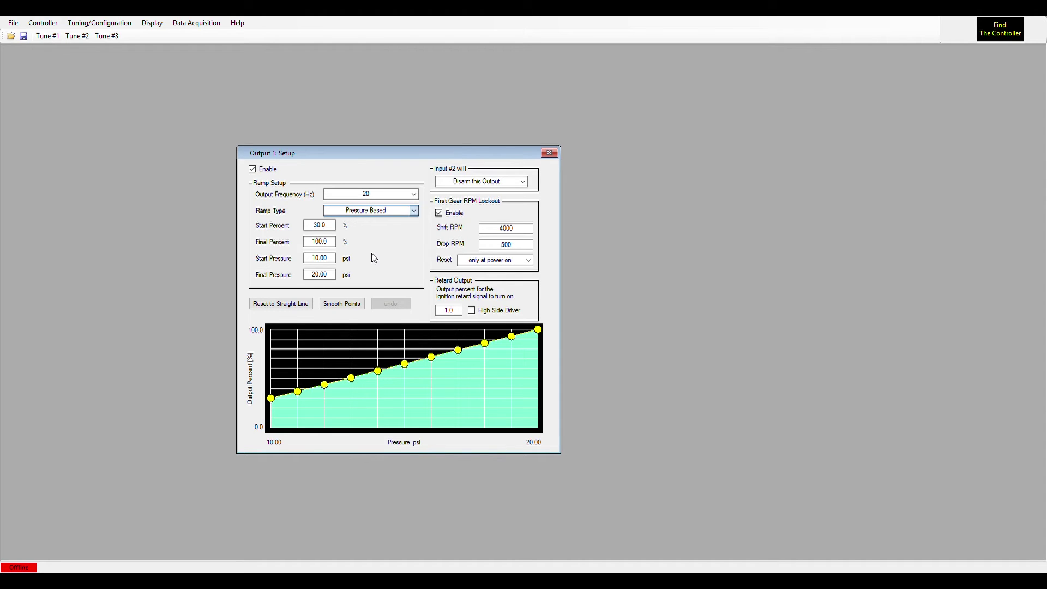
Step: Cycle Ramp Type through Speed Based and back to Time Based over 0.00–10.00 seconds
{"action": "key", "text": "Down"}
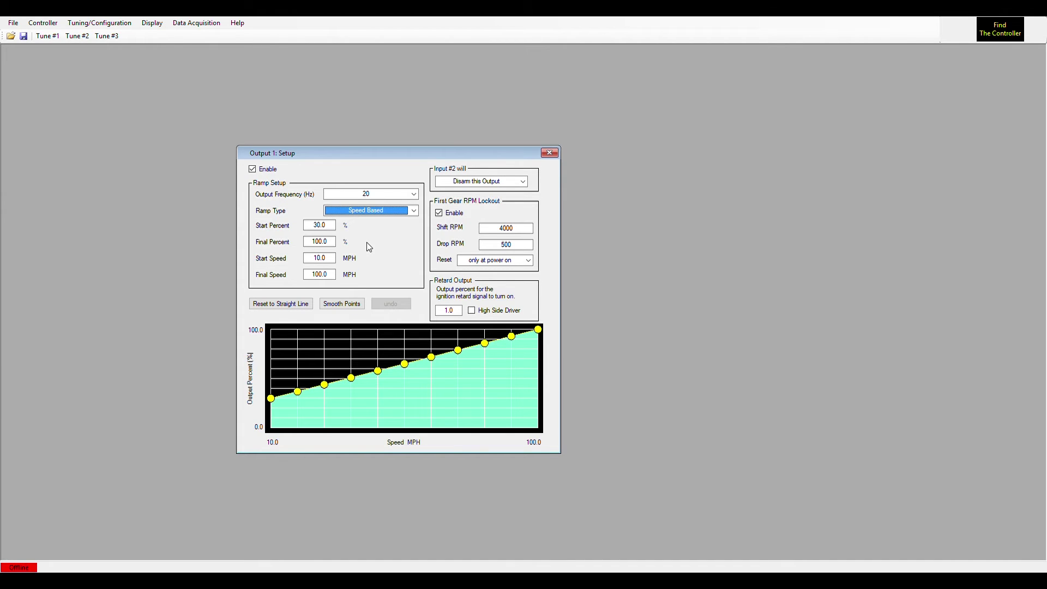
{"action": "left_click", "coordinate": [380, 211]}
{"action": "left_click", "coordinate": [383, 218]}
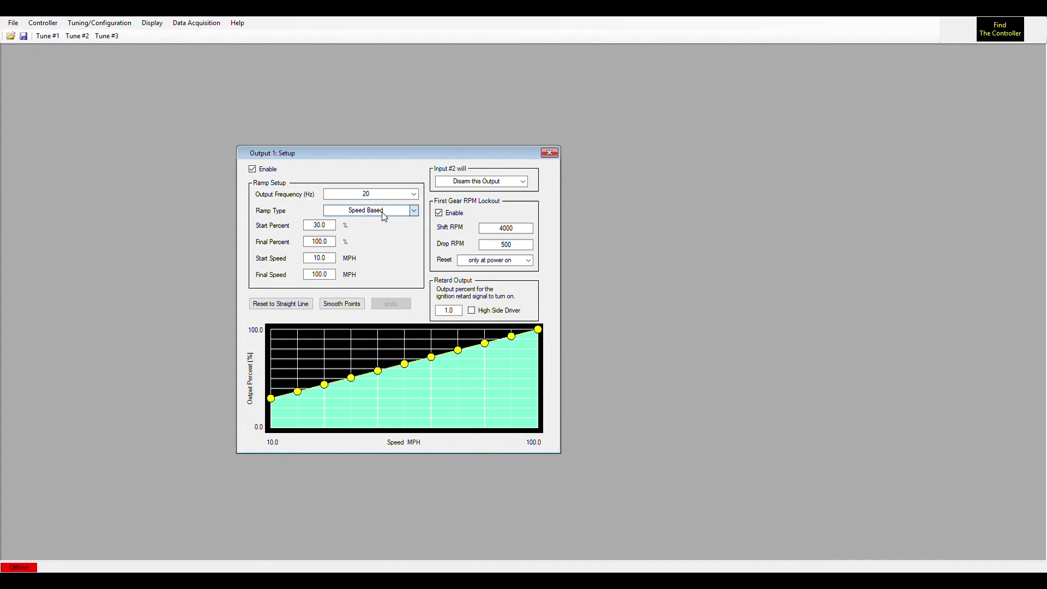
{"action": "key", "text": "Down"}
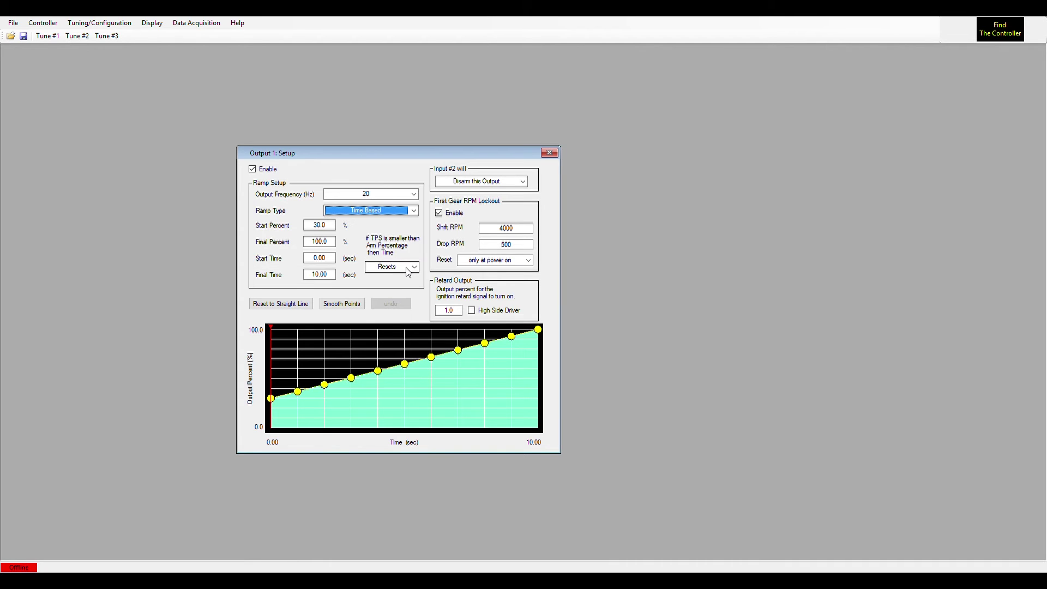
{"action": "left_click", "coordinate": [408, 271]}
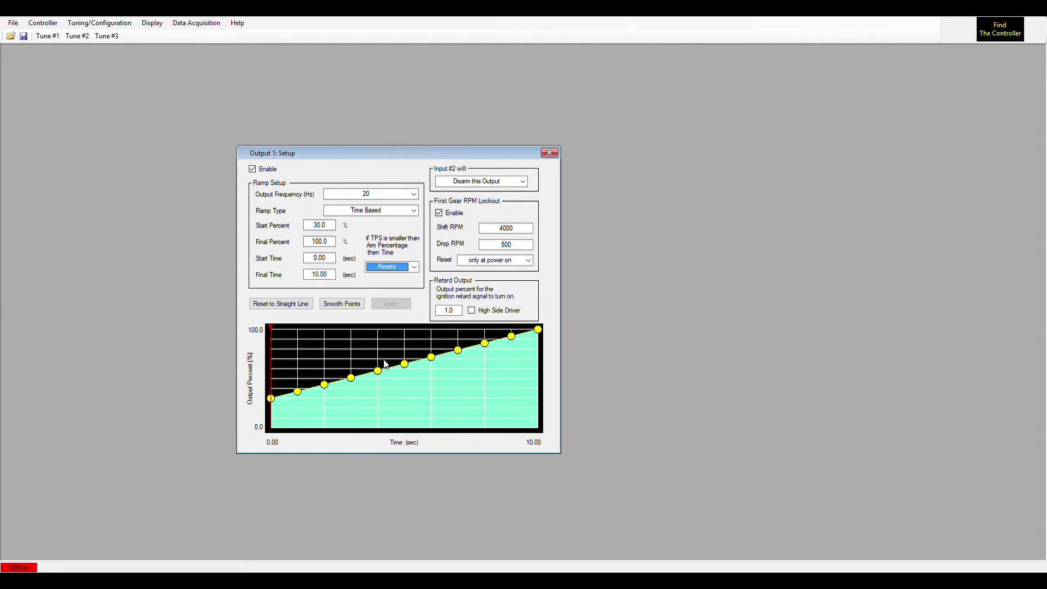
{"action": "mouse_move", "coordinate": [273, 403]}
{"action": "left_click", "coordinate": [450, 184]}
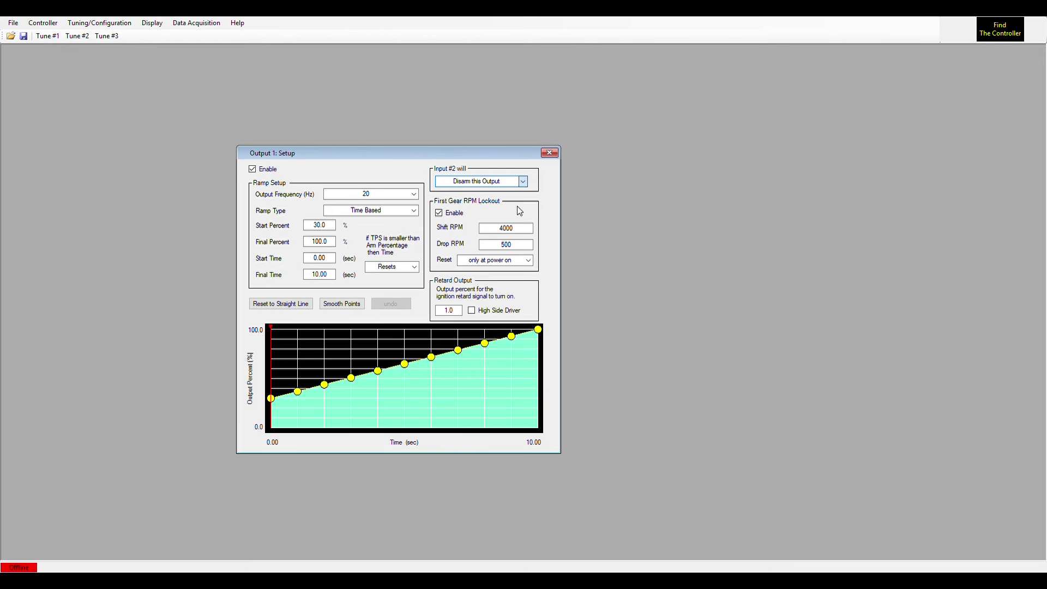
{"action": "left_click", "coordinate": [519, 209]}
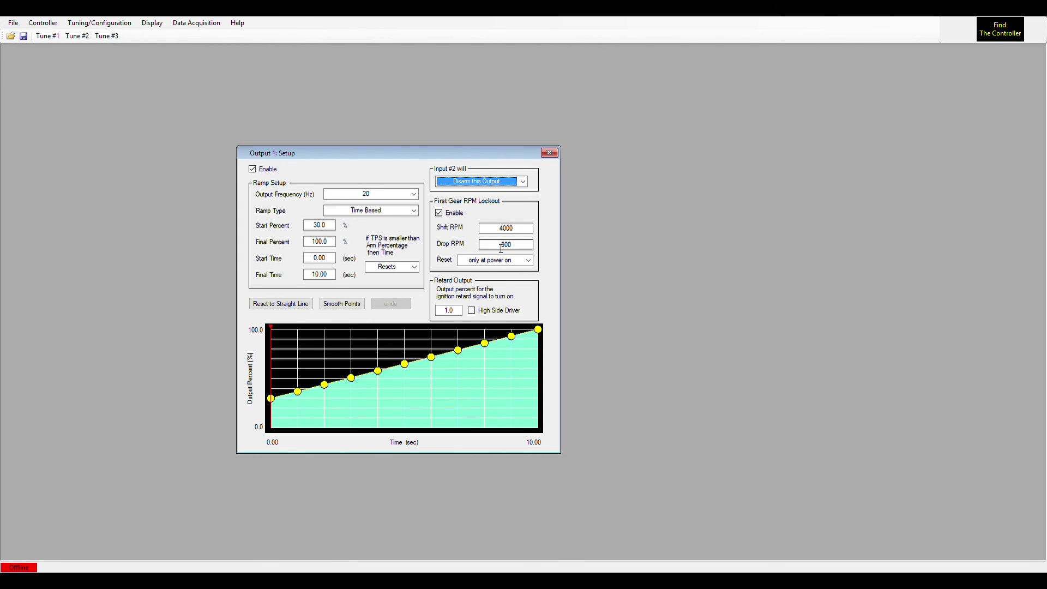
{"action": "left_click", "coordinate": [500, 234]}
{"action": "left_click", "coordinate": [500, 250]}
Step: Tick High Side Driver for the 1.0 percent retard output
{"action": "mouse_move", "coordinate": [409, 368]}
{"action": "left_click", "coordinate": [475, 311]}
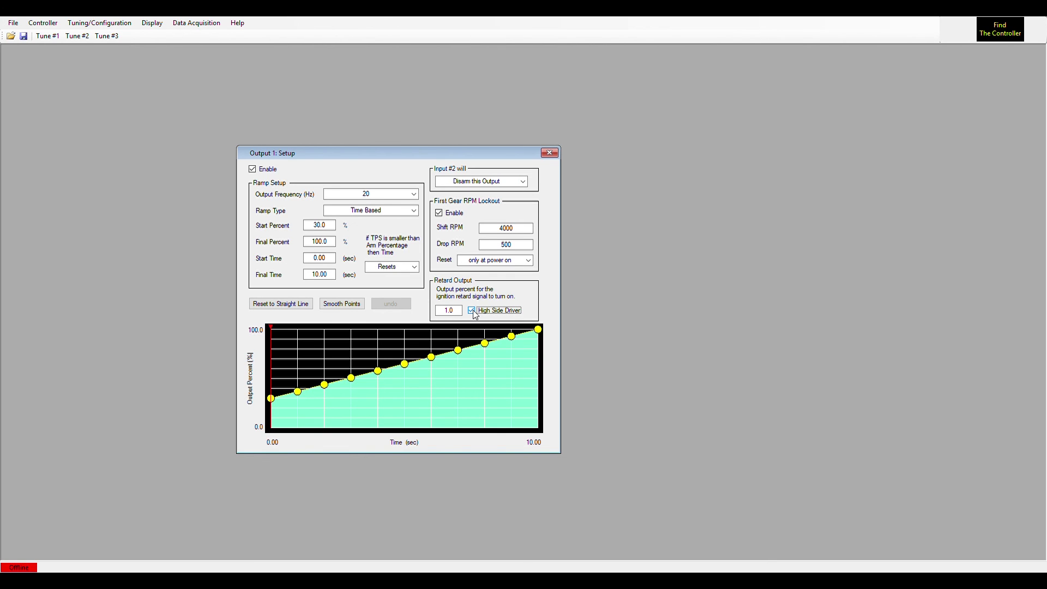